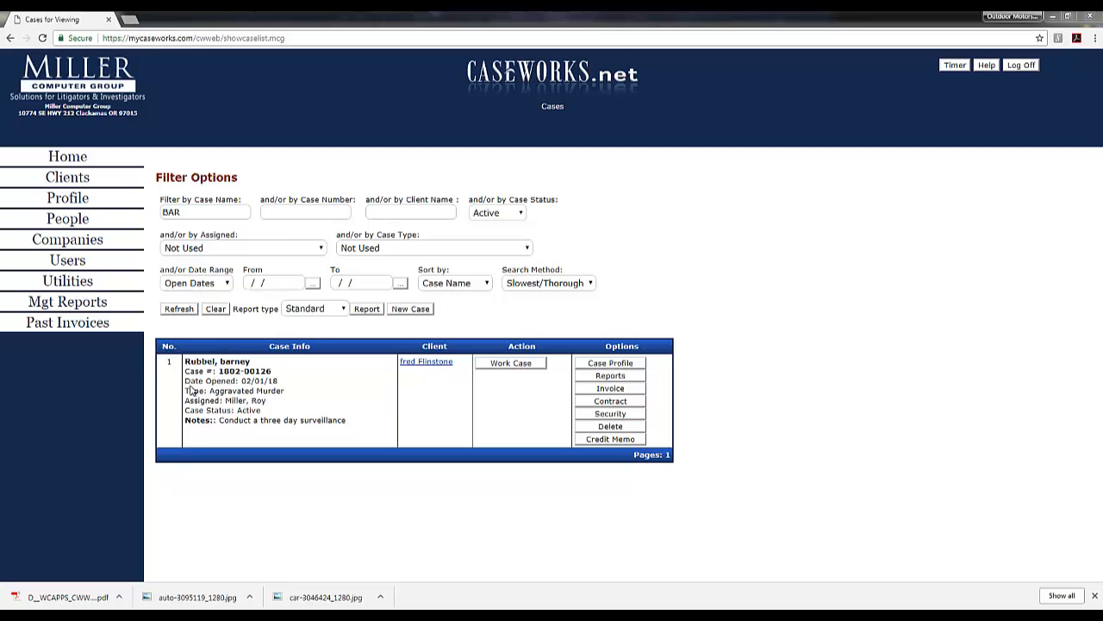
Step: Open the listed aggravated murder case for work and go to its case photos
{"action": "left_click", "coordinate": [509, 363]}
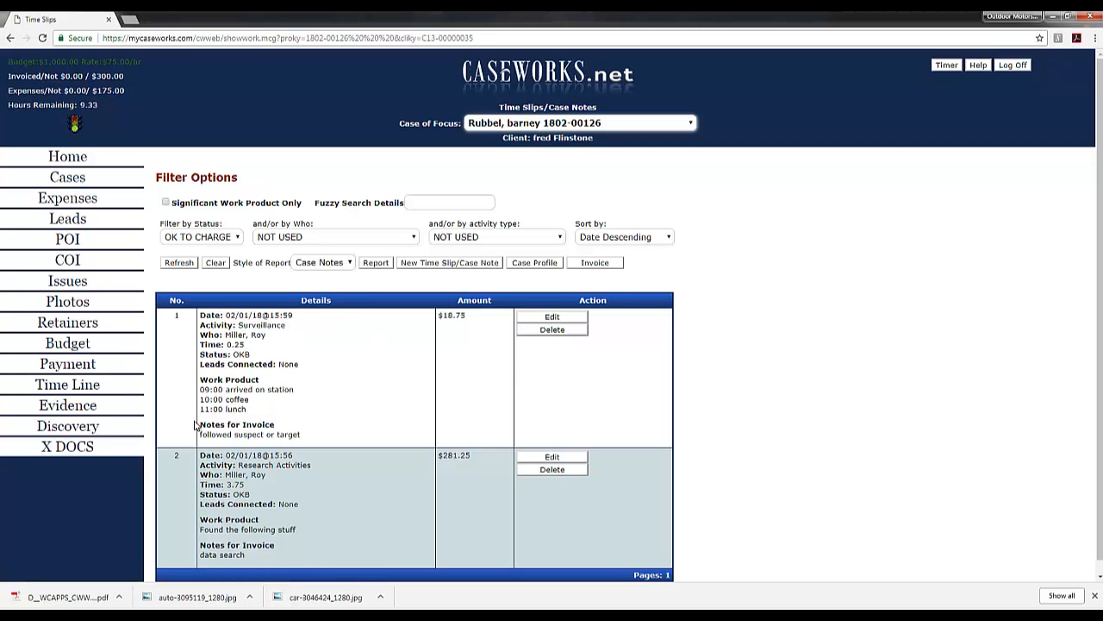
{"action": "scroll", "coordinate": [197, 426], "scroll_direction": "down", "scroll_amount": 1}
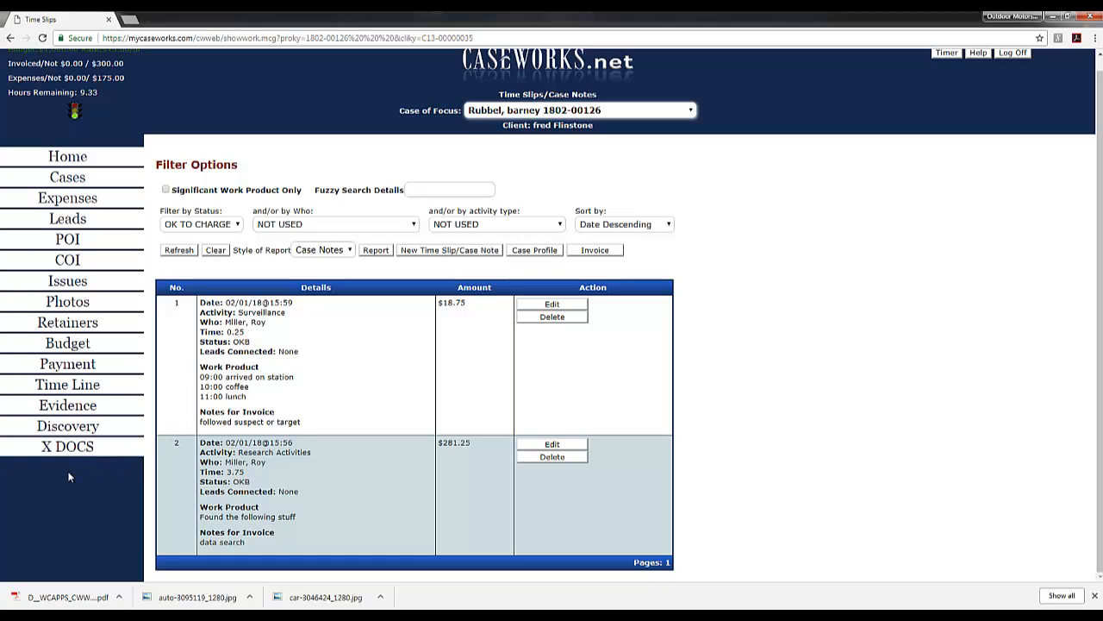
{"action": "left_click", "coordinate": [55, 301]}
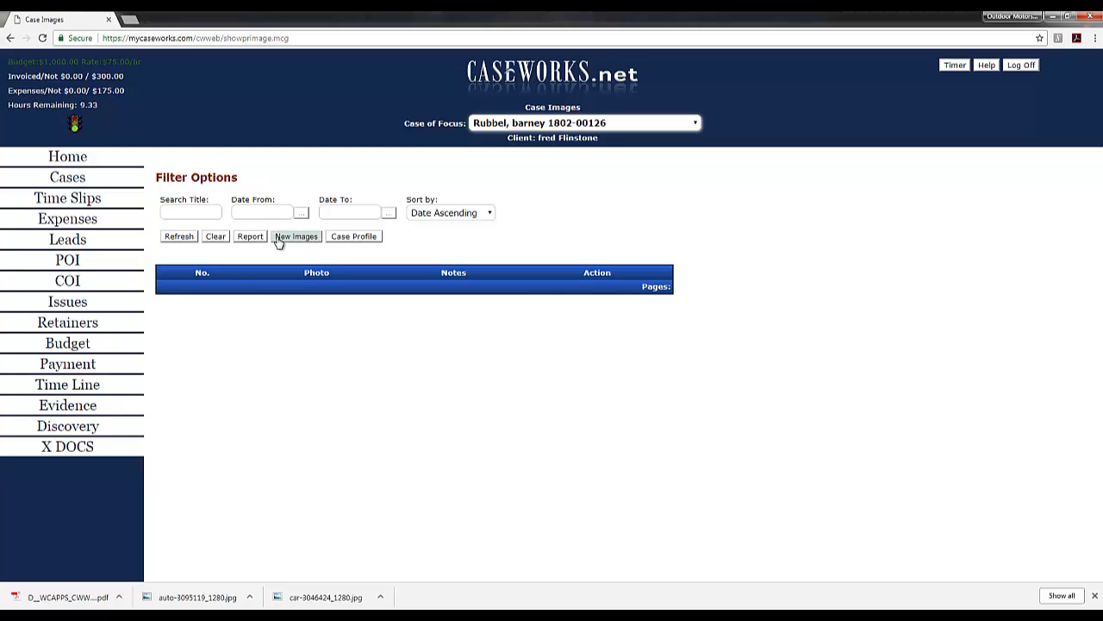
Step: Add auto-3095119_1280.jpg and car-3046424_1280.jpg from the Desktop to the upload queue for new case images
{"action": "left_click", "coordinate": [278, 238]}
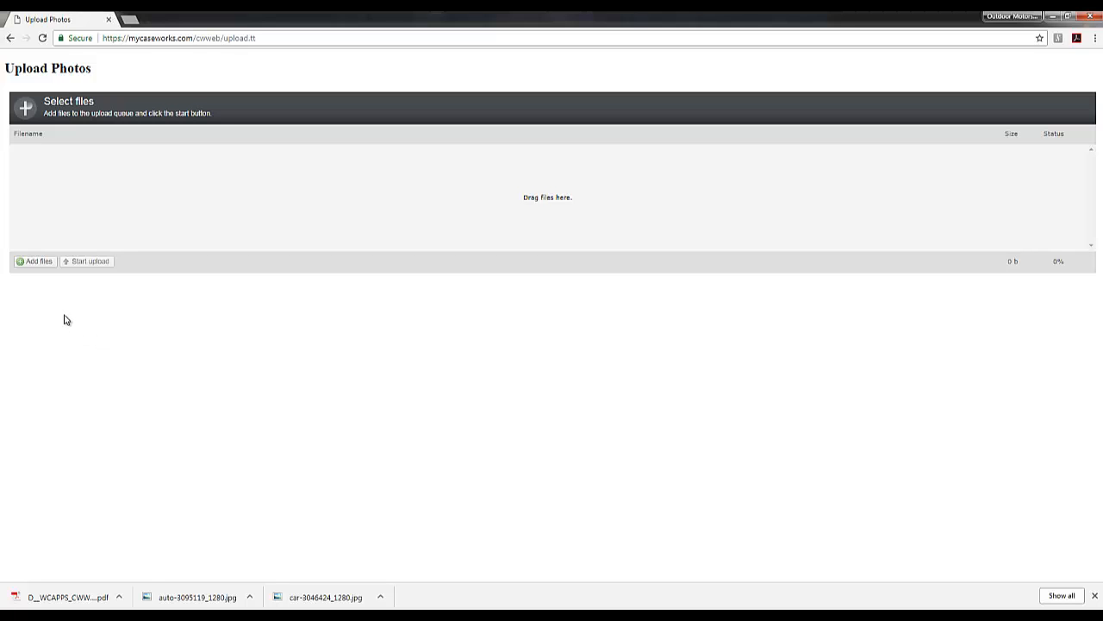
{"action": "left_click", "coordinate": [39, 261]}
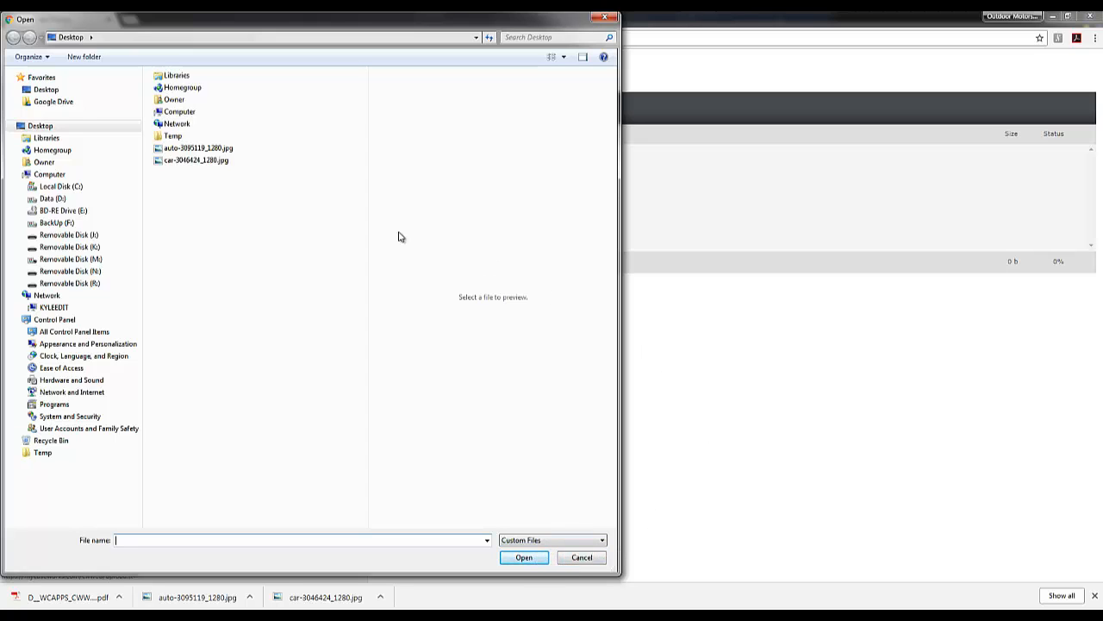
{"action": "left_click", "coordinate": [199, 149]}
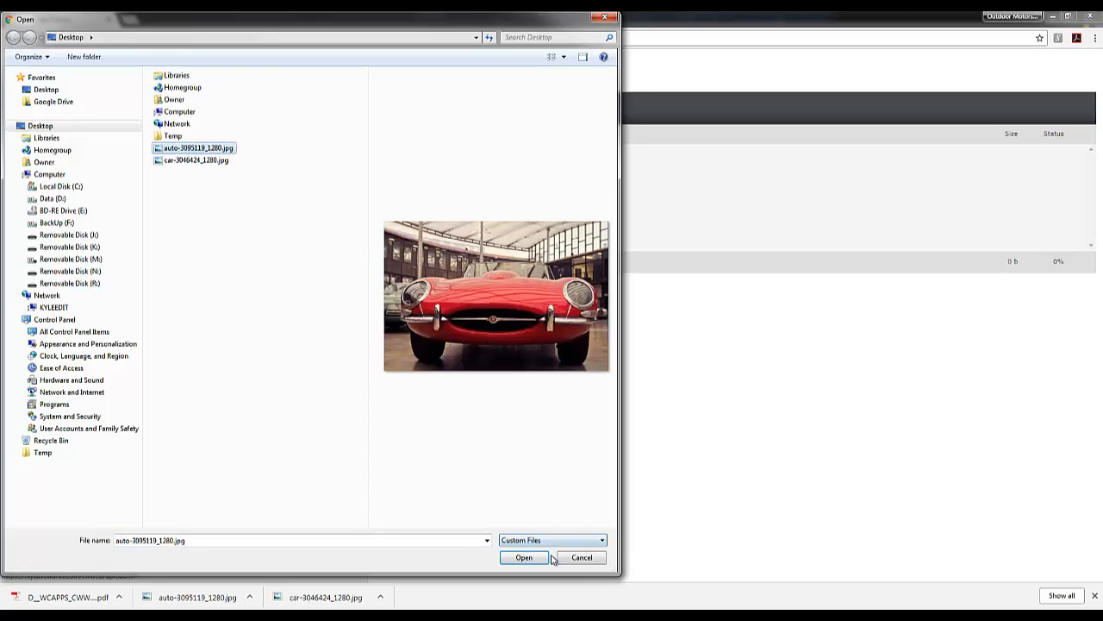
{"action": "left_click", "coordinate": [523, 557]}
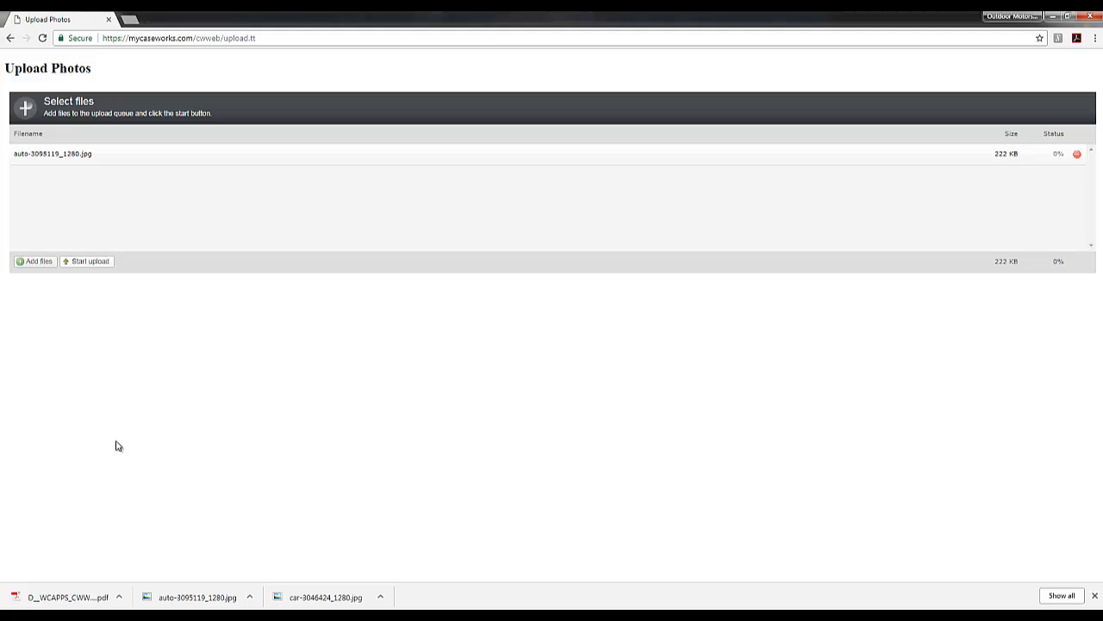
{"action": "left_click", "coordinate": [27, 262]}
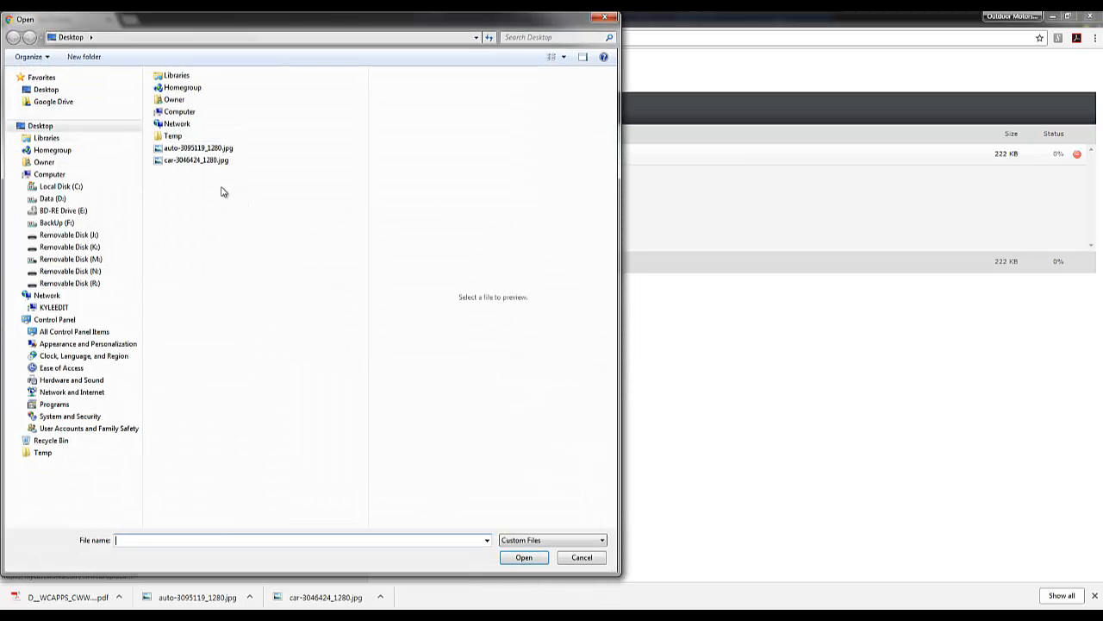
{"action": "left_click", "coordinate": [200, 164]}
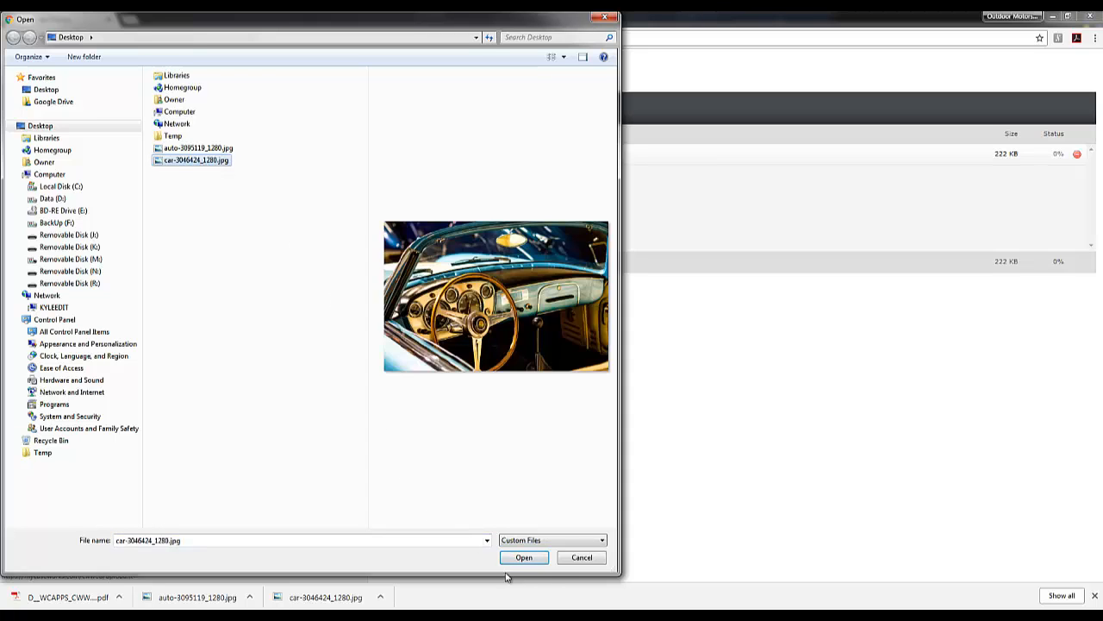
{"action": "left_click", "coordinate": [540, 560]}
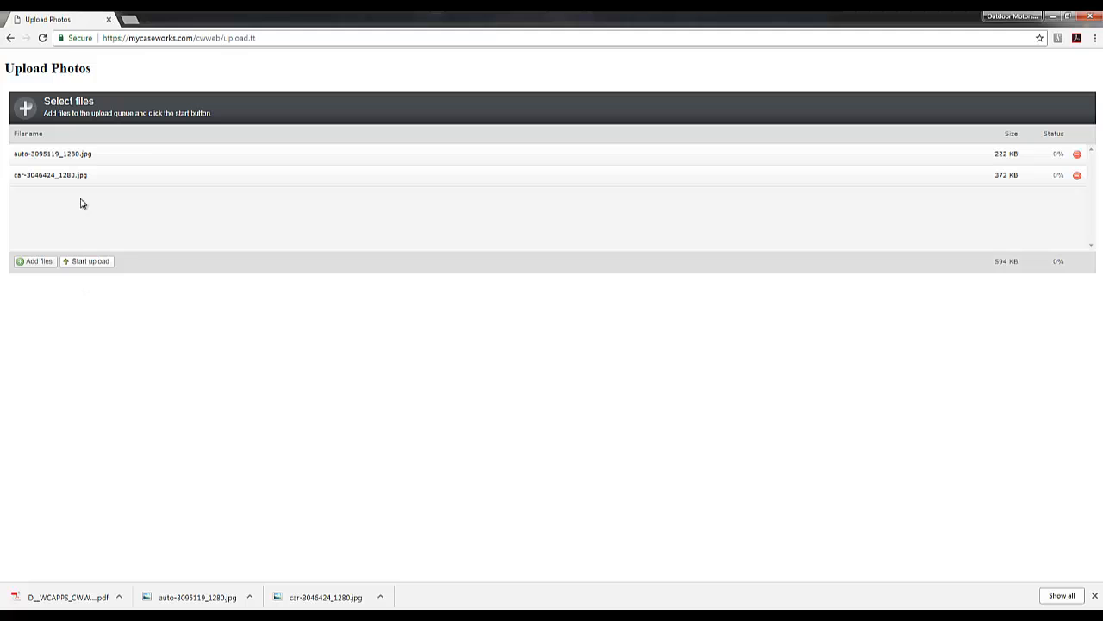
Step: Upload the queued photos and return to a refreshed case images list
{"action": "left_click", "coordinate": [77, 261]}
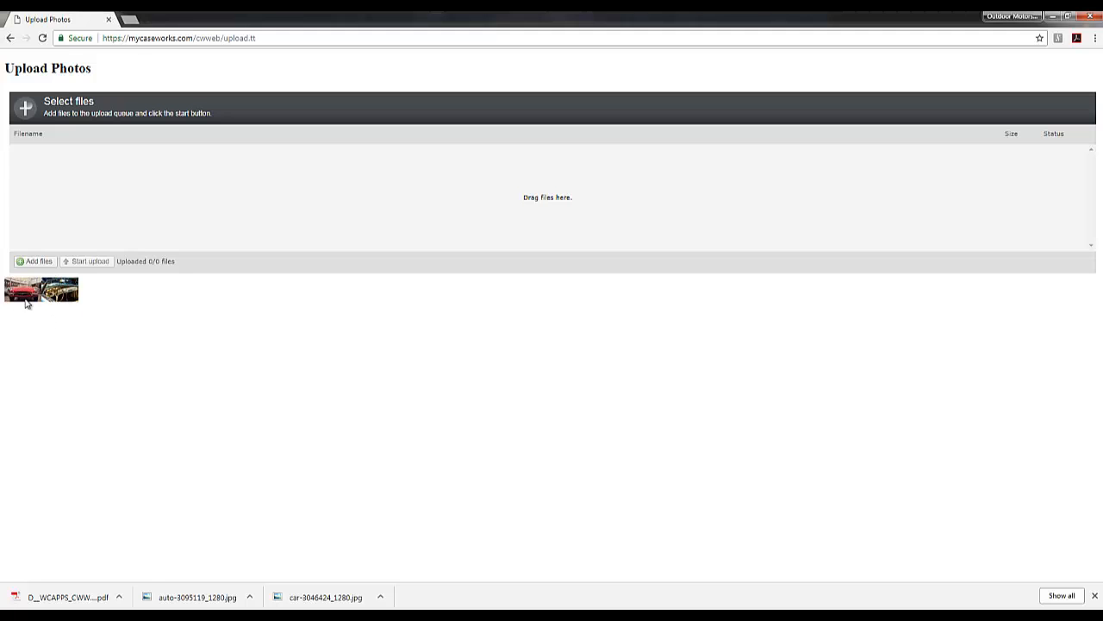
{"action": "left_click", "coordinate": [9, 38]}
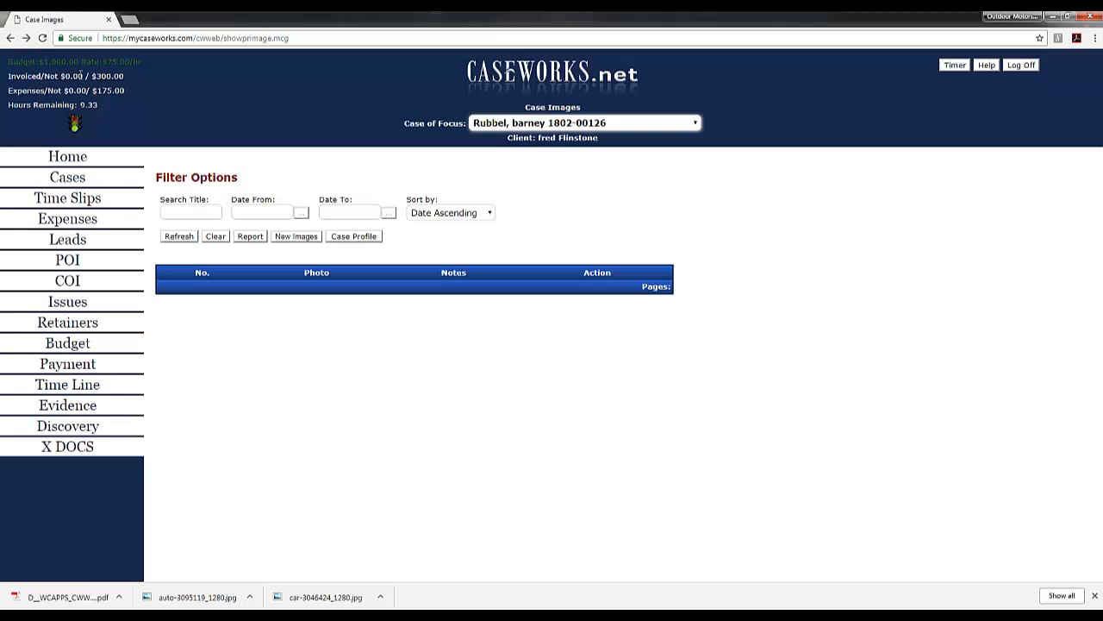
{"action": "left_click", "coordinate": [176, 238]}
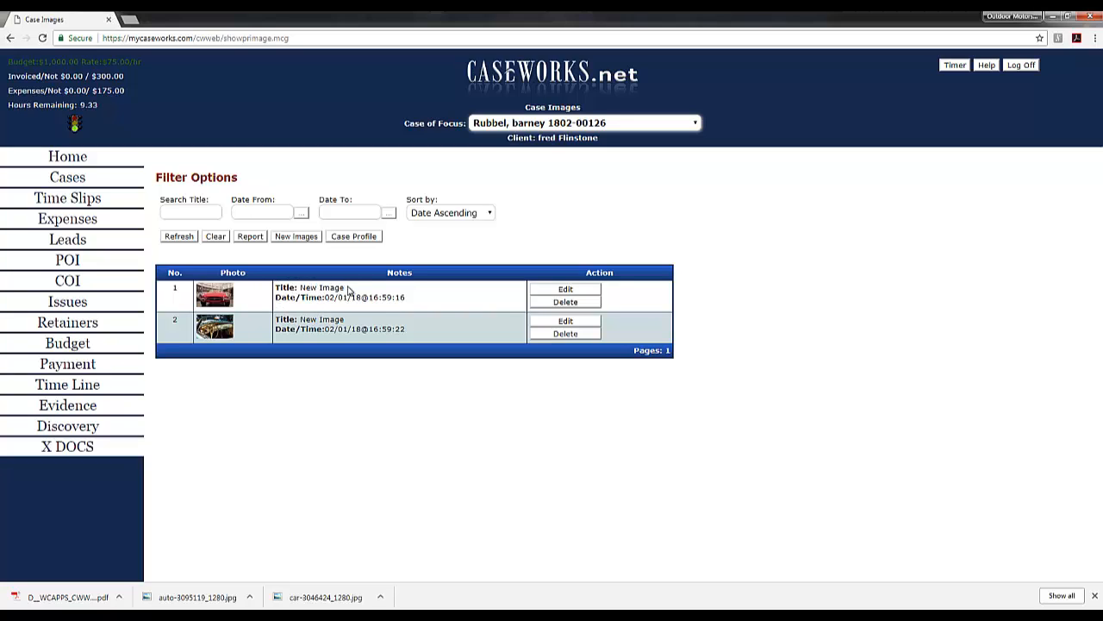
Step: Give the red car image the title "target photo" and the note "red", and save the record
{"action": "left_click", "coordinate": [566, 289]}
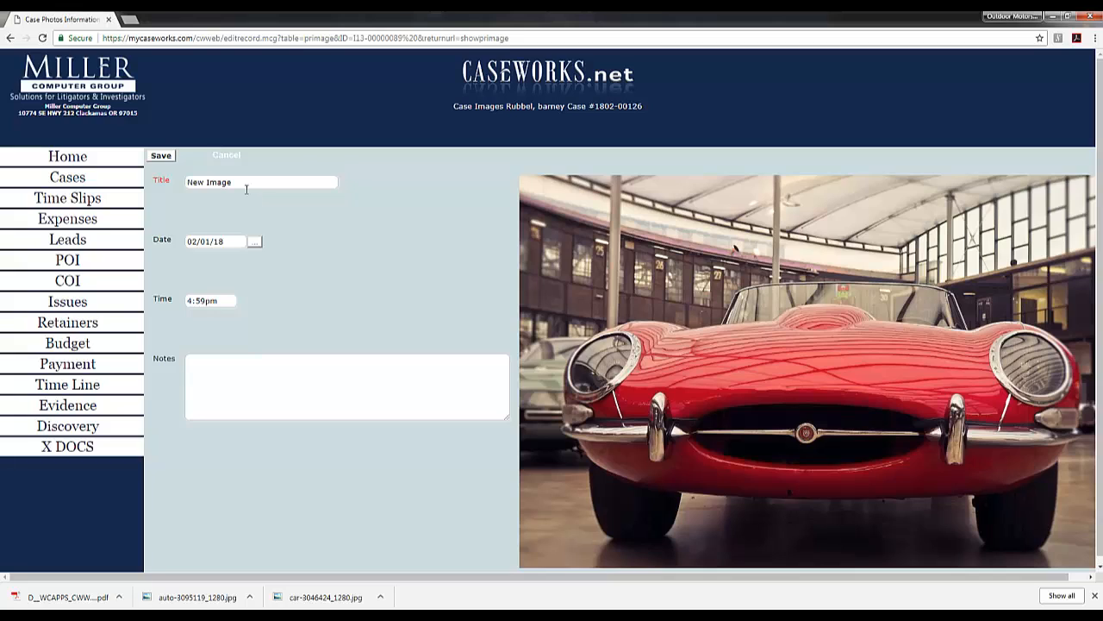
{"action": "left_click_drag", "start_coordinate": [247, 185], "coordinate": [178, 192]}
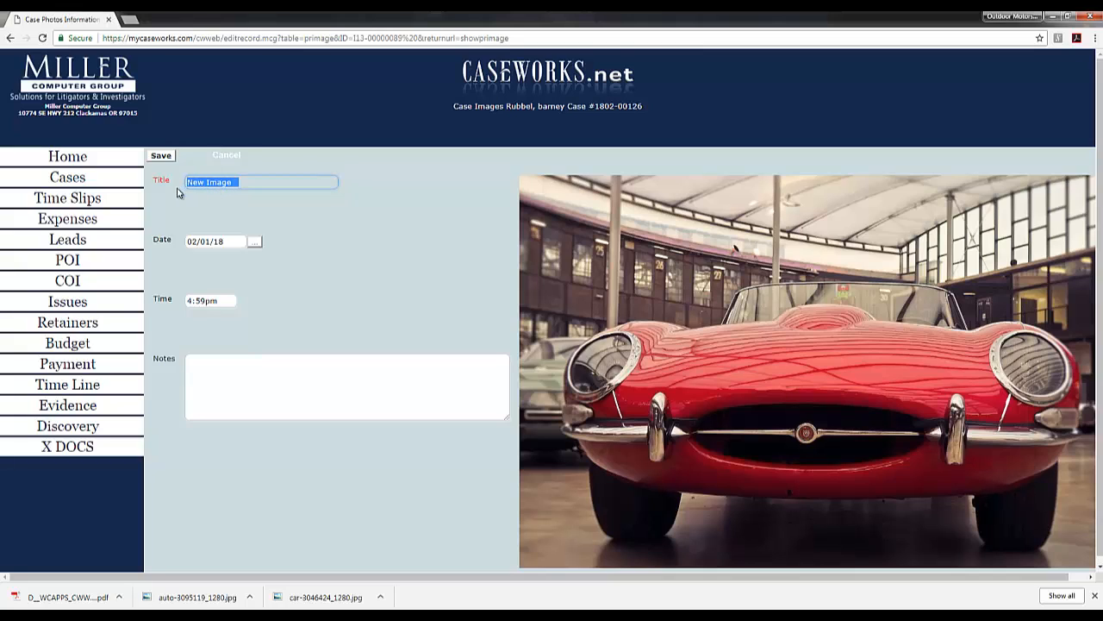
{"action": "type", "text": "target photo"}
{"action": "left_click", "coordinate": [204, 359]}
{"action": "type", "text": "r"}
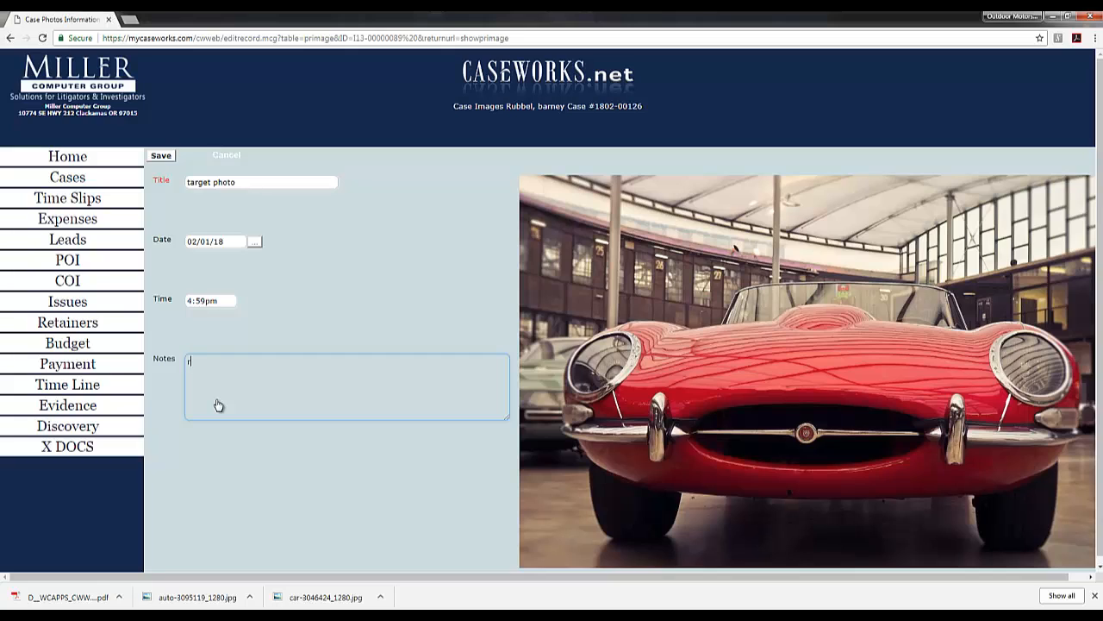
{"action": "type", "text": "ed"}
{"action": "scroll", "coordinate": [303, 328], "scroll_direction": "down", "scroll_amount": 1}
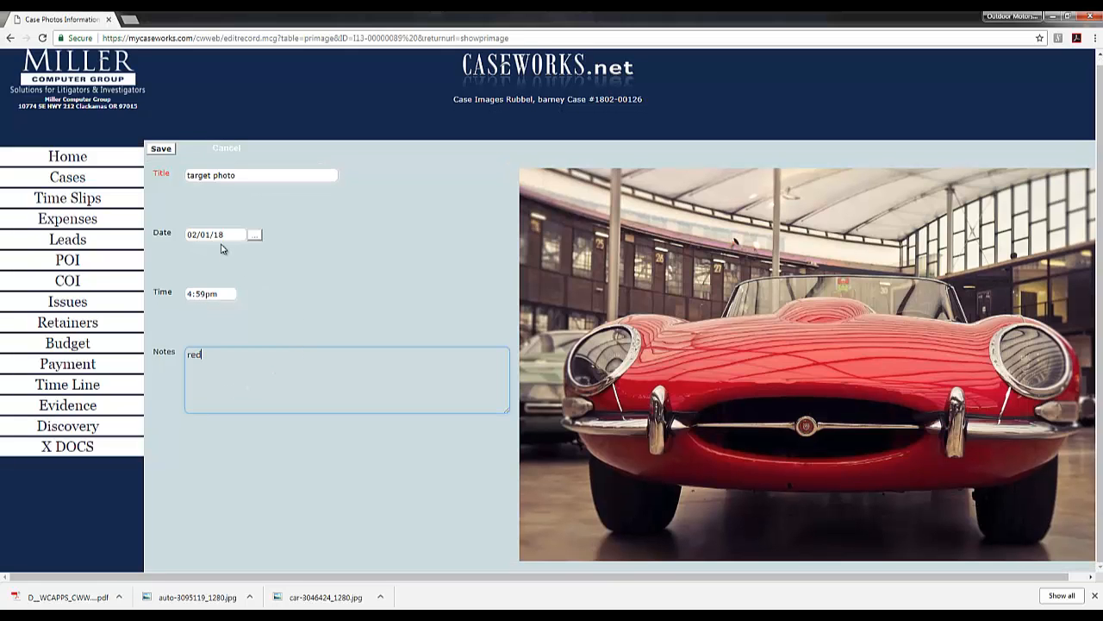
{"action": "left_click", "coordinate": [160, 149]}
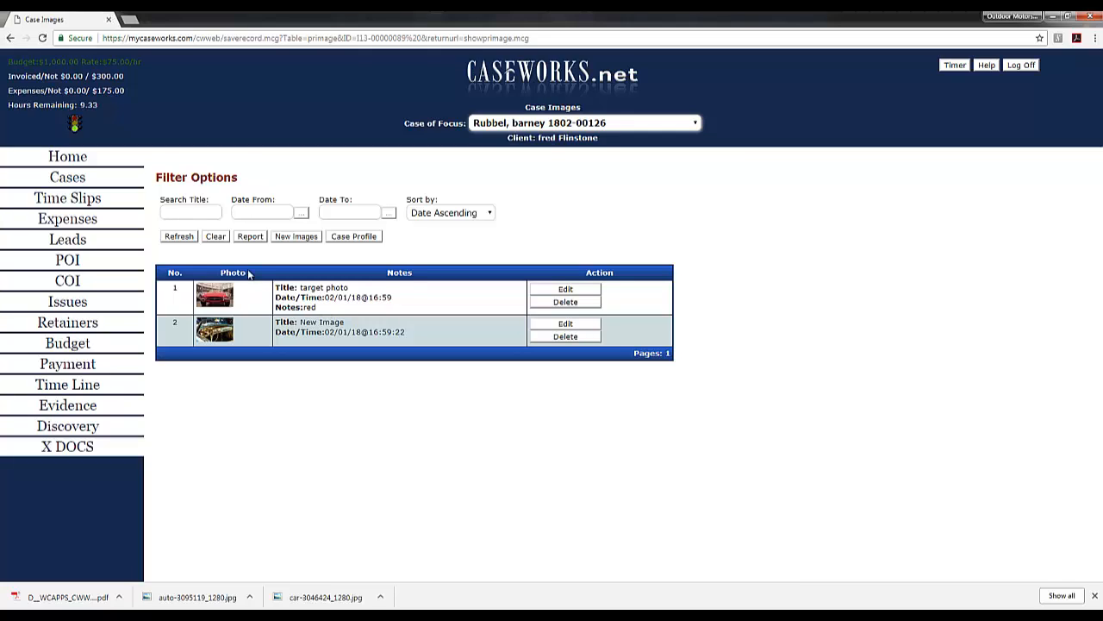
Step: Generate the case images report and review it through to the footer
{"action": "left_click", "coordinate": [250, 239]}
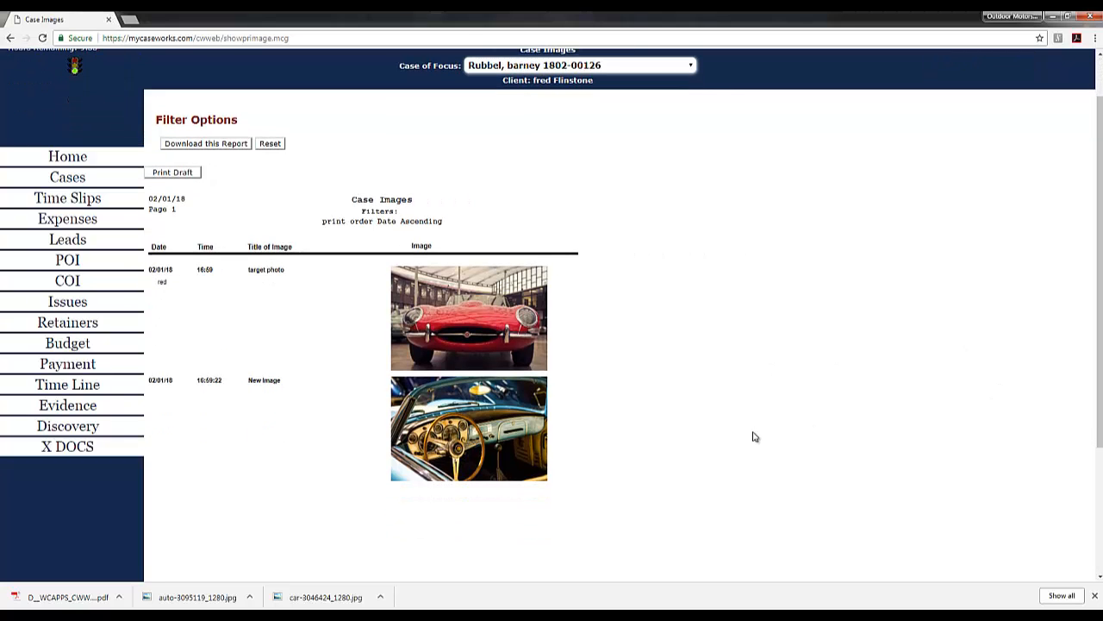
{"action": "scroll", "coordinate": [747, 438], "scroll_direction": "down", "scroll_amount": 3}
{"action": "scroll", "coordinate": [730, 451], "scroll_direction": "down", "scroll_amount": 3}
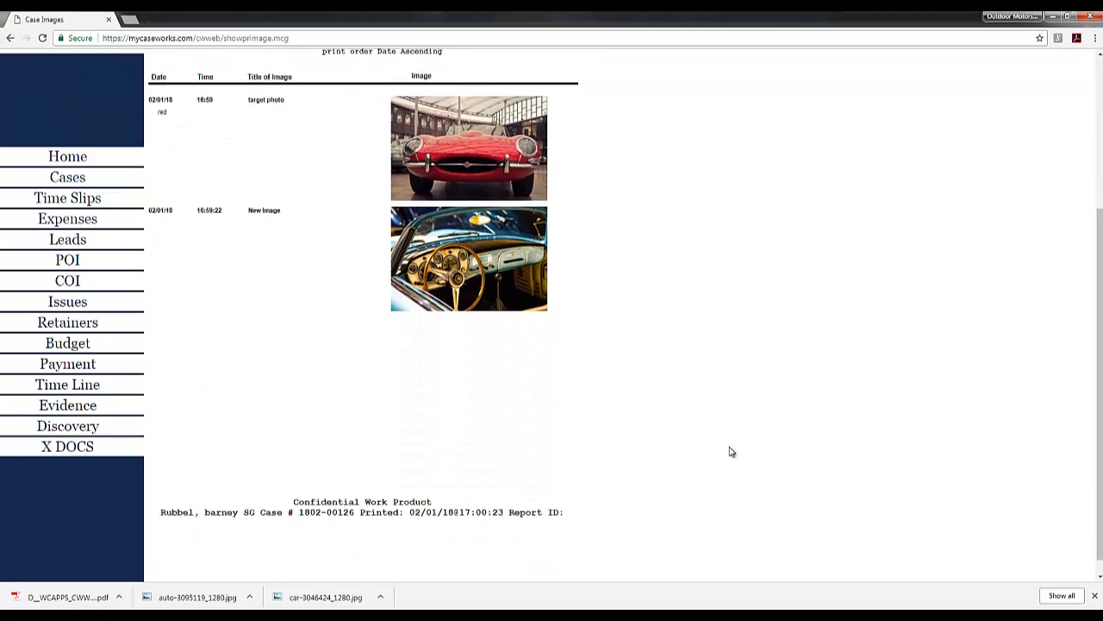
{"action": "scroll", "coordinate": [730, 452], "scroll_direction": "up", "scroll_amount": 6}
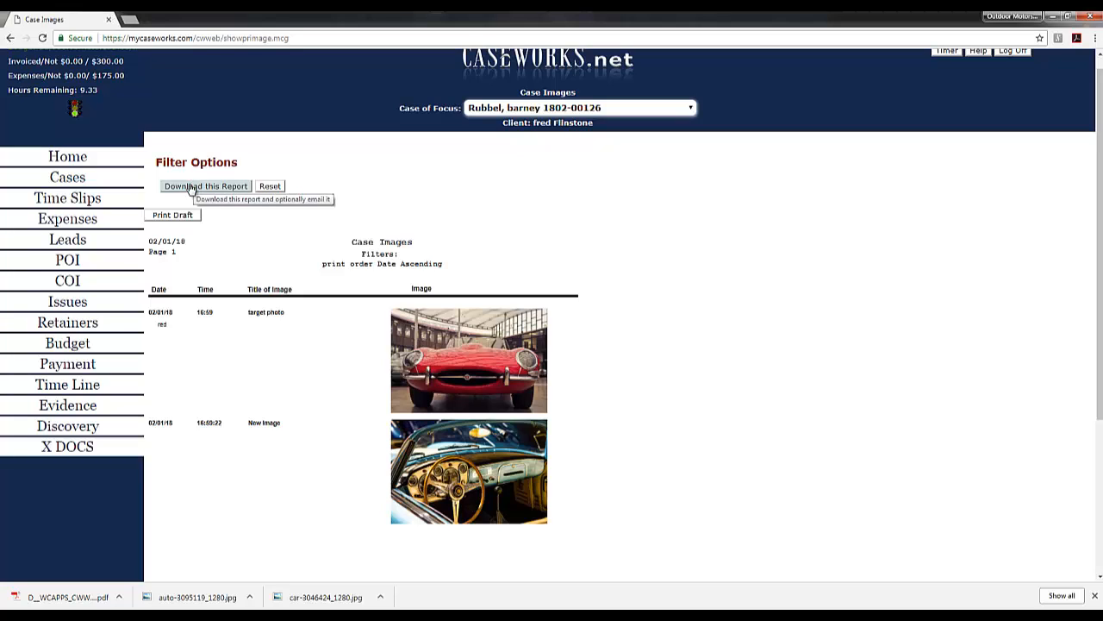
Step: Download the case images report as a PDF, view it, and close both the PDF and the browser's downloads bar
{"action": "left_click", "coordinate": [191, 186]}
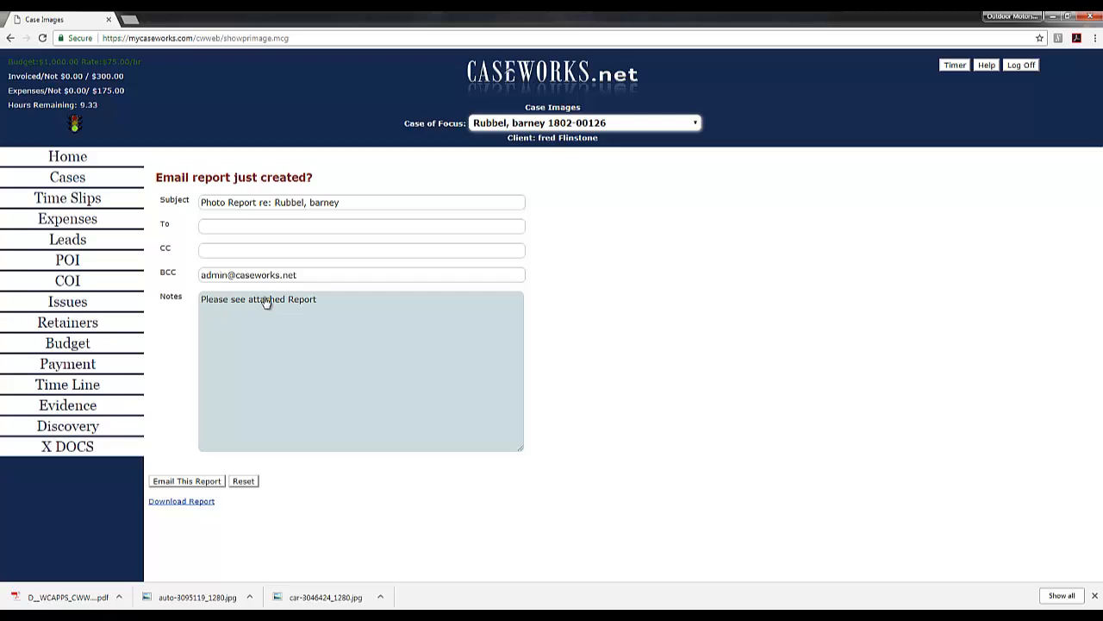
{"action": "left_click", "coordinate": [198, 502]}
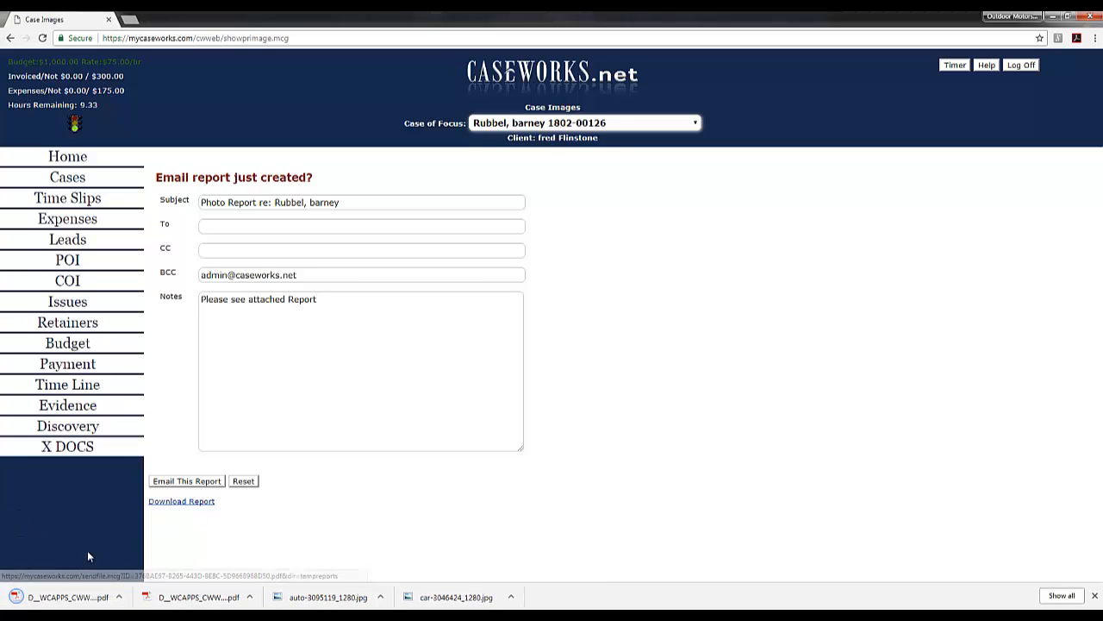
{"action": "left_click", "coordinate": [59, 598]}
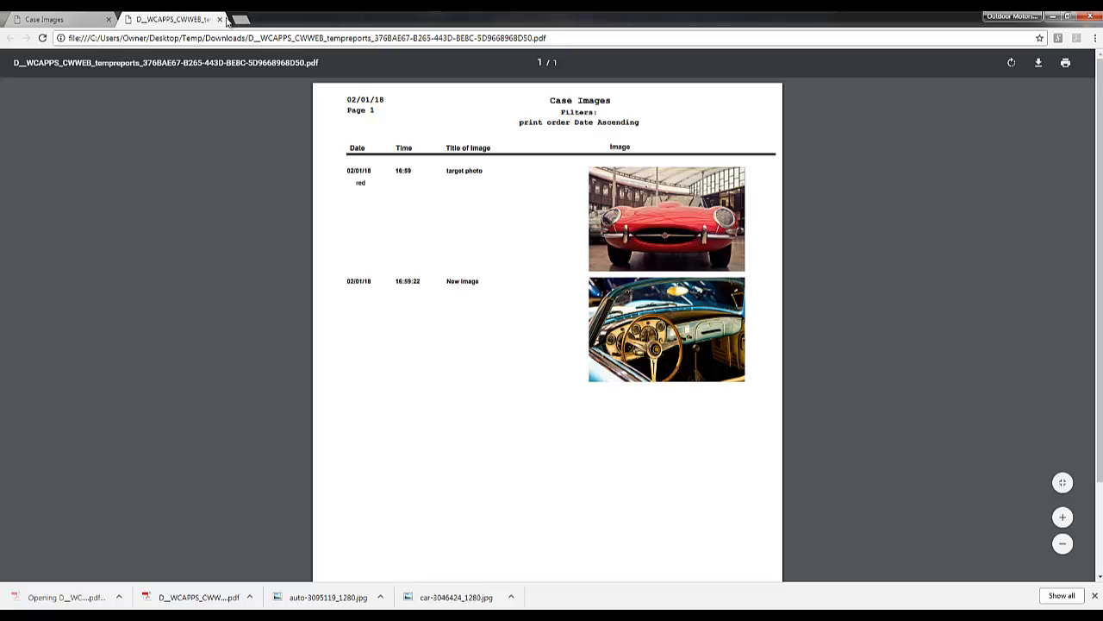
{"action": "left_click", "coordinate": [220, 19]}
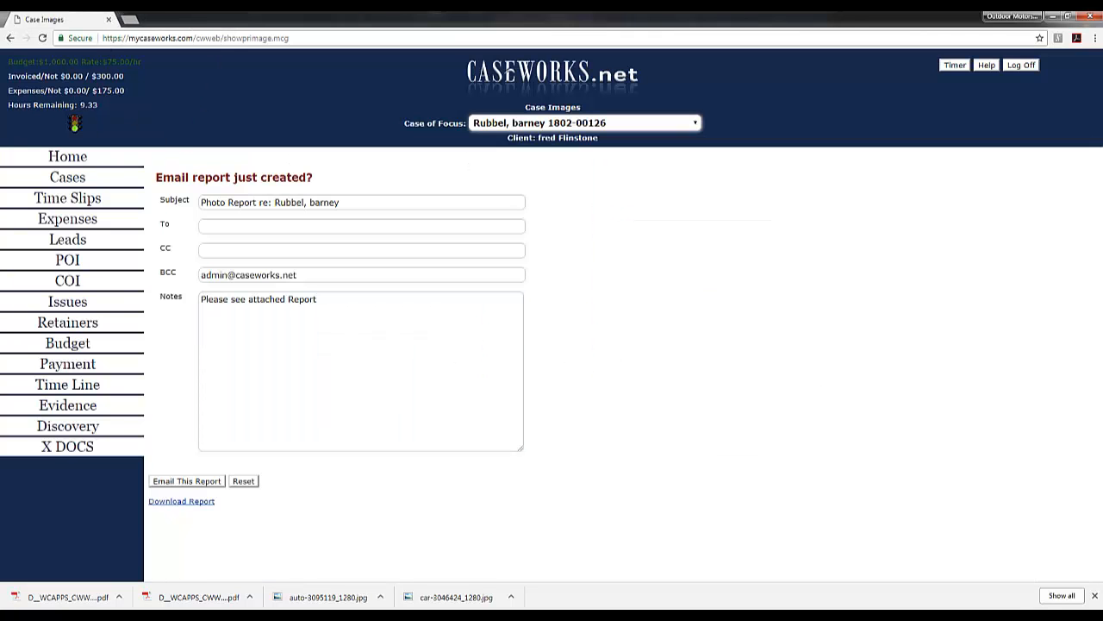
{"action": "left_click", "coordinate": [1094, 595]}
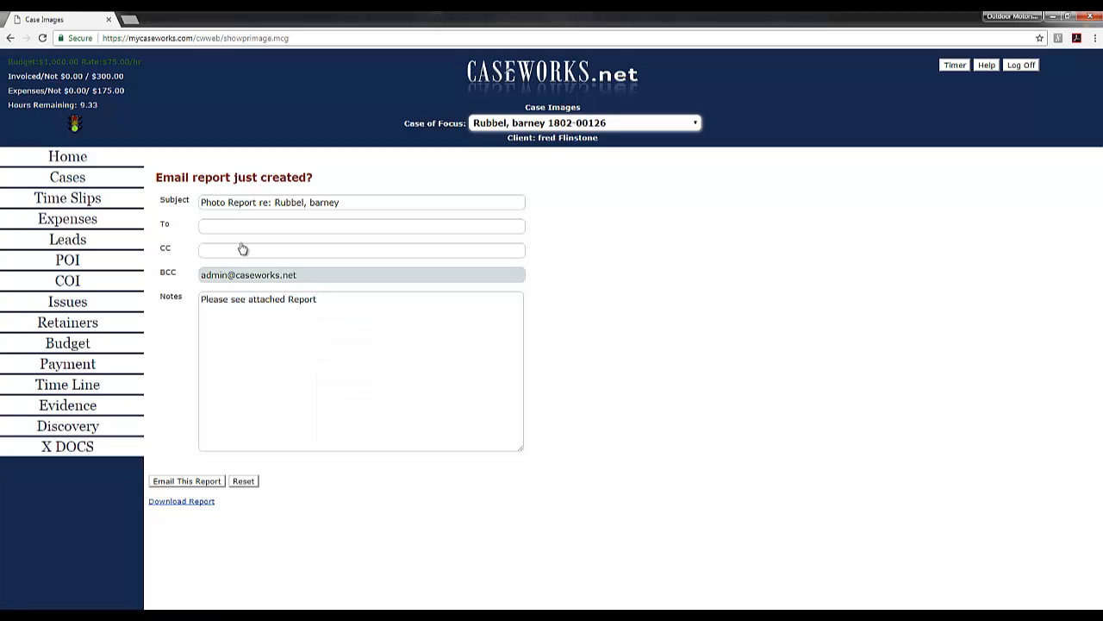
Step: Leave the report and open the Rolodex photographs of the case's person of interest with the Target role
{"action": "left_click", "coordinate": [11, 38]}
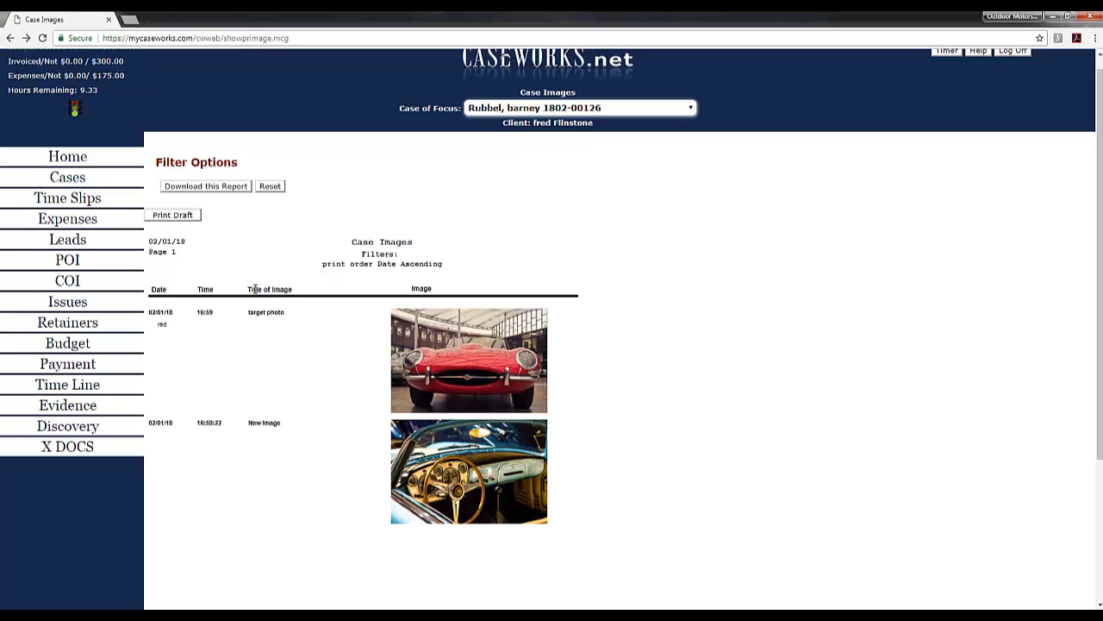
{"action": "left_click", "coordinate": [10, 38]}
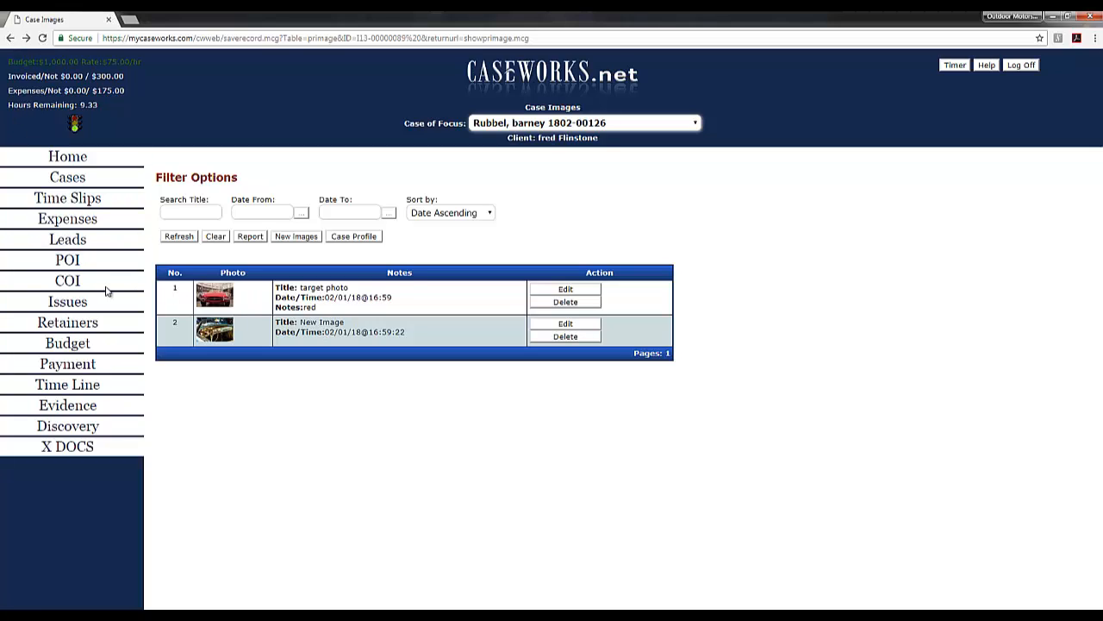
{"action": "left_click", "coordinate": [69, 260]}
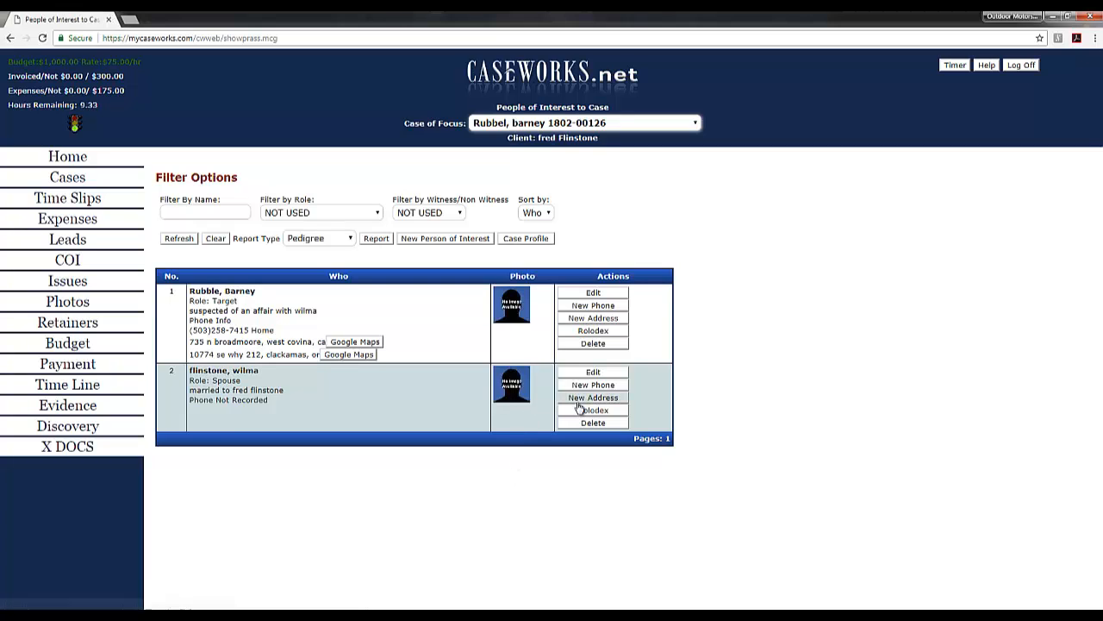
{"action": "left_click", "coordinate": [583, 333]}
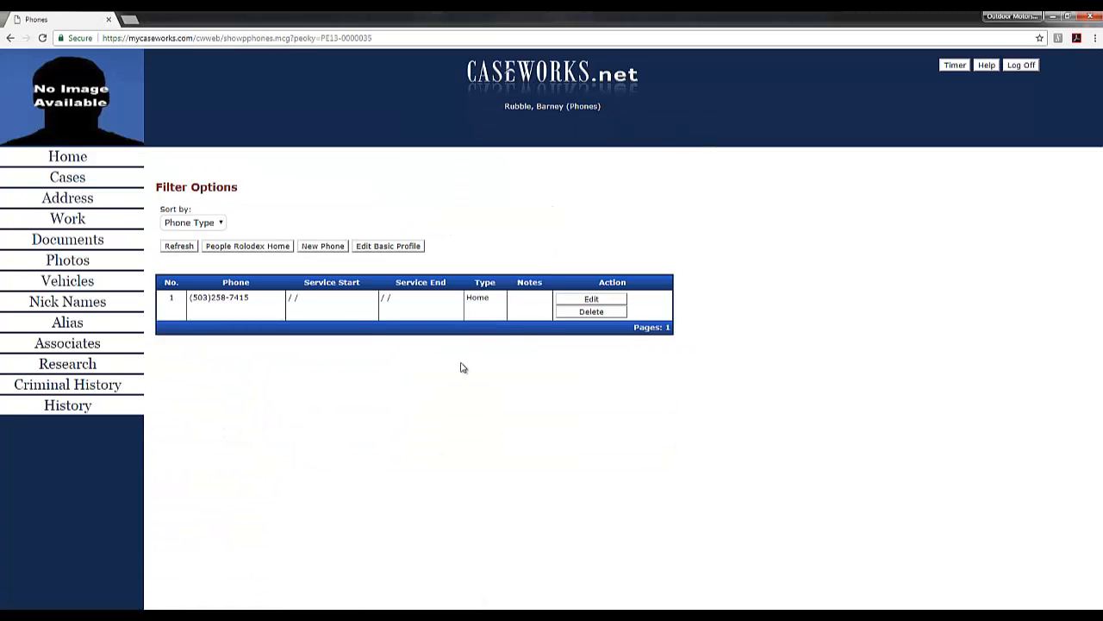
{"action": "left_click", "coordinate": [68, 259]}
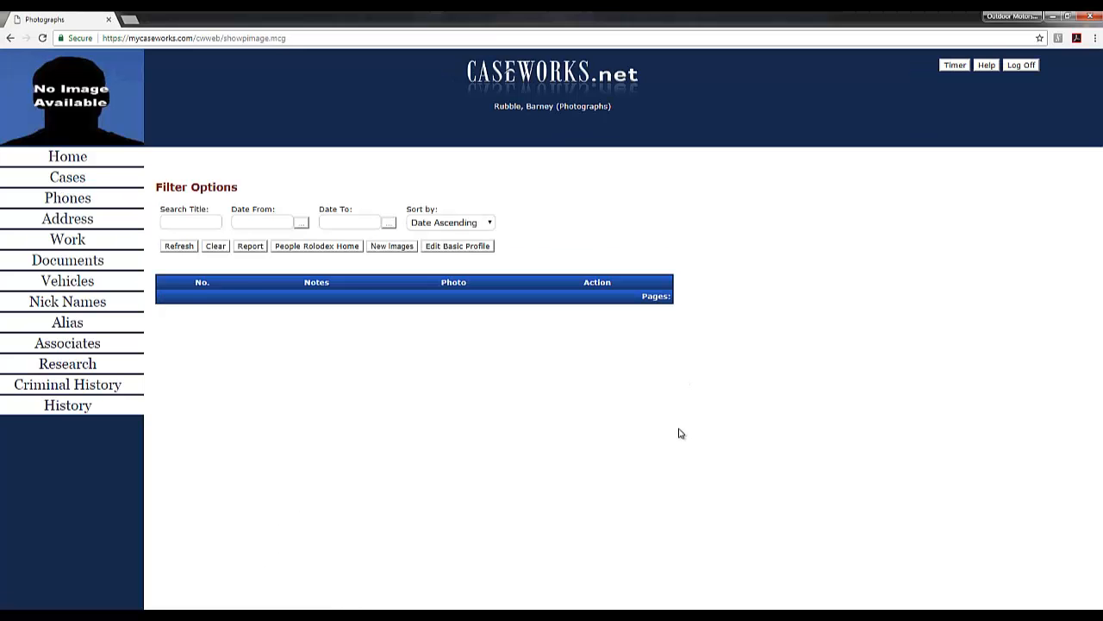
Step: Upload auto-3095119_1280.jpg from the Desktop to the target person's photographs and refresh the photo list
{"action": "left_click", "coordinate": [393, 246]}
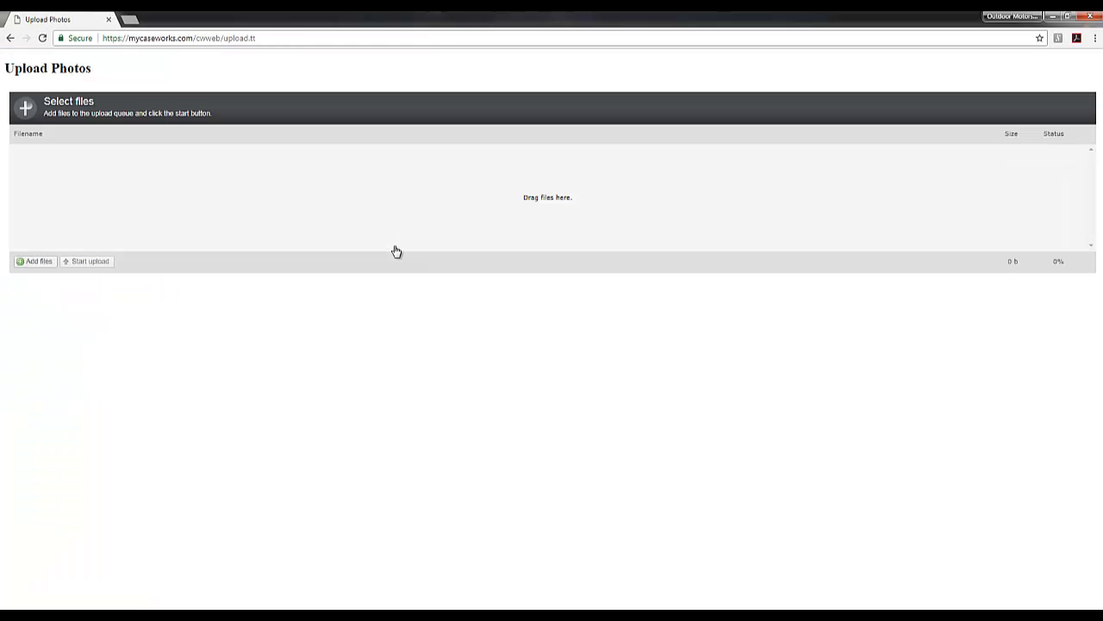
{"action": "left_click", "coordinate": [33, 262]}
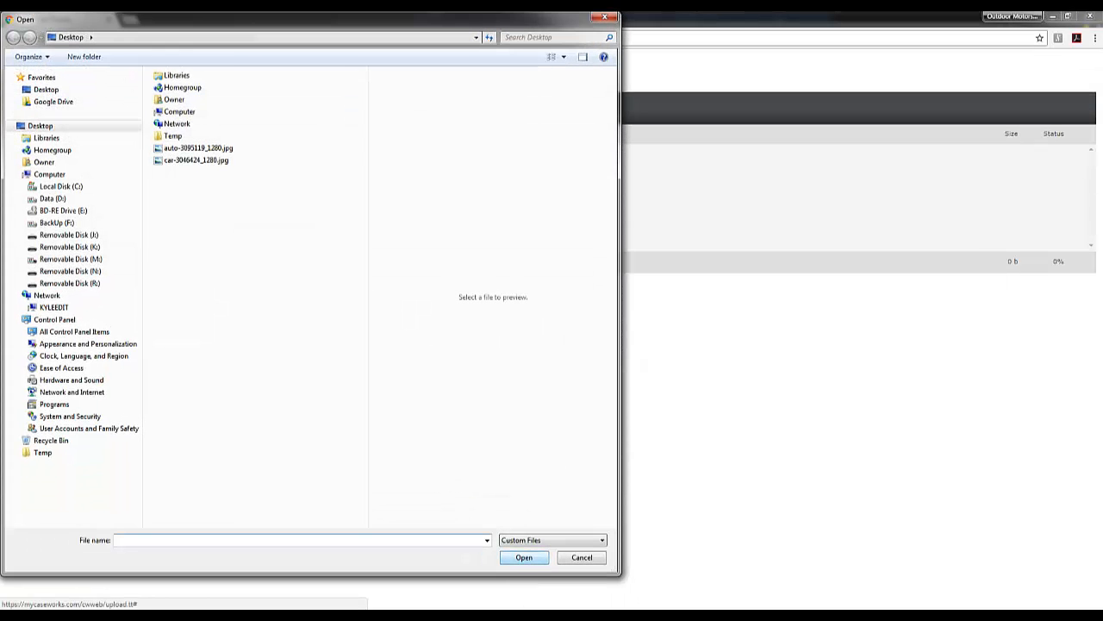
{"action": "left_click", "coordinate": [221, 150]}
{"action": "left_click", "coordinate": [524, 557]}
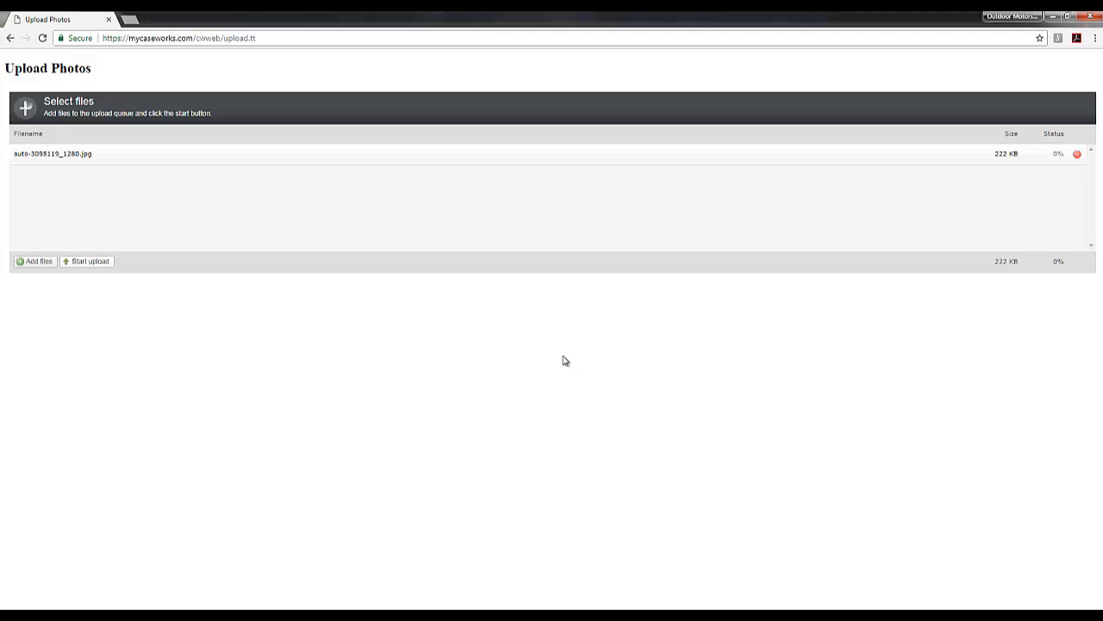
{"action": "left_click", "coordinate": [108, 263]}
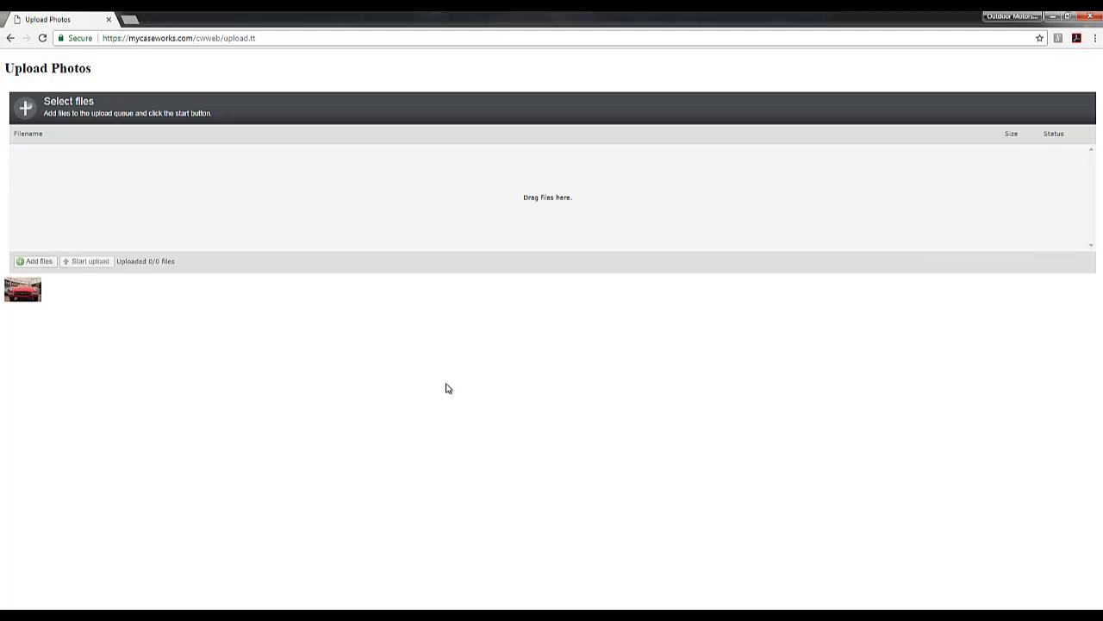
{"action": "left_click", "coordinate": [11, 38]}
{"action": "left_click", "coordinate": [172, 248]}
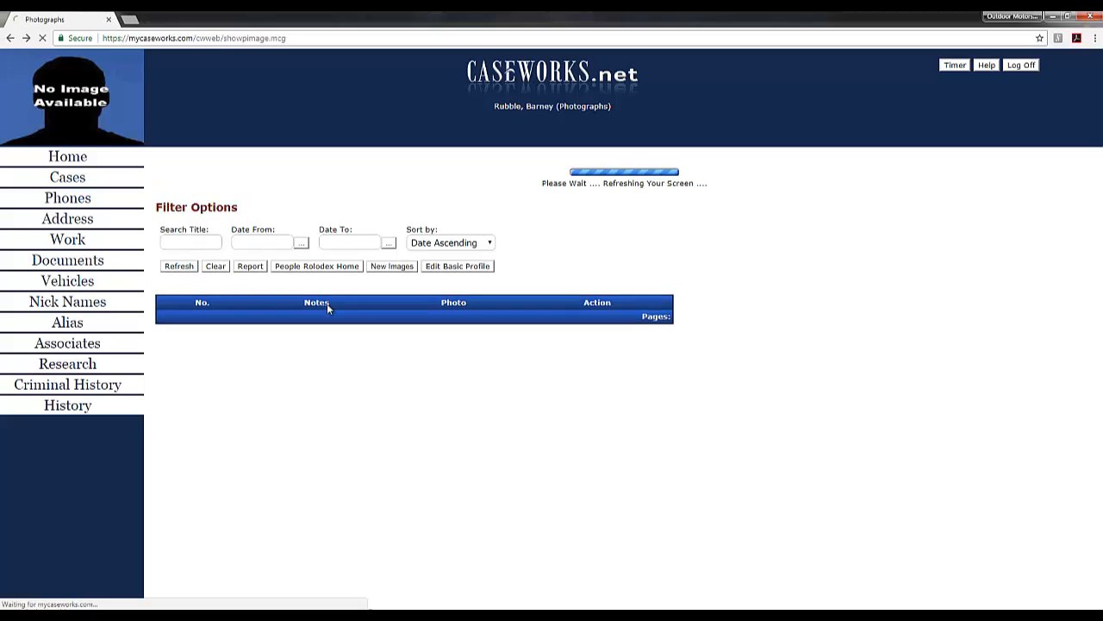